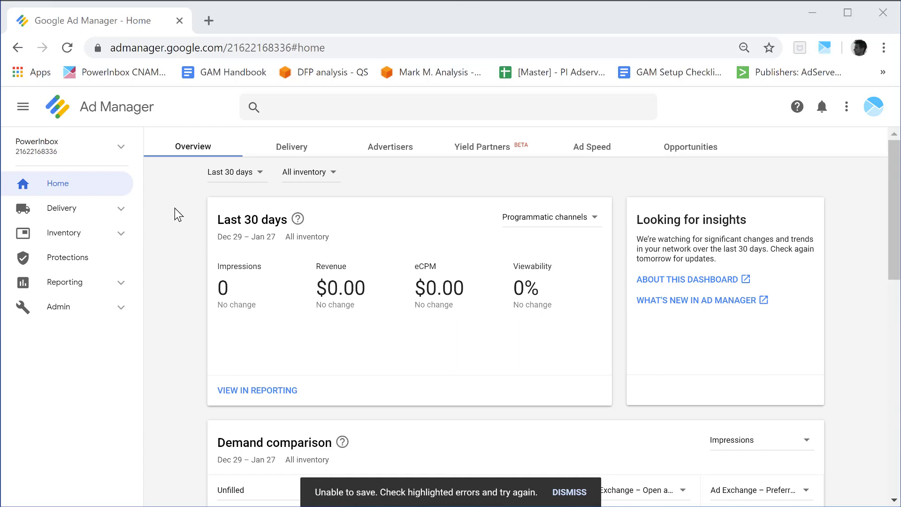
# Start creating a new top-level ad unit in the inventory's ad units
pyautogui.click(119, 240)
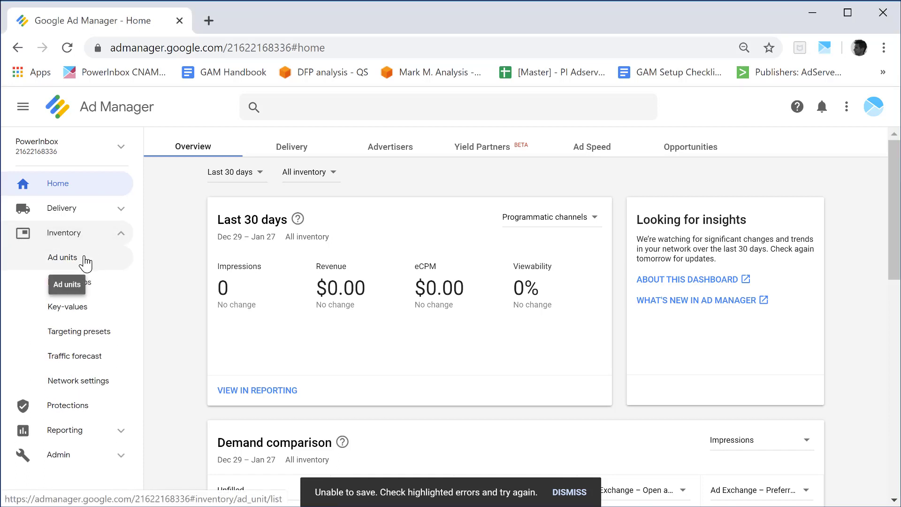
pyautogui.click(85, 262)
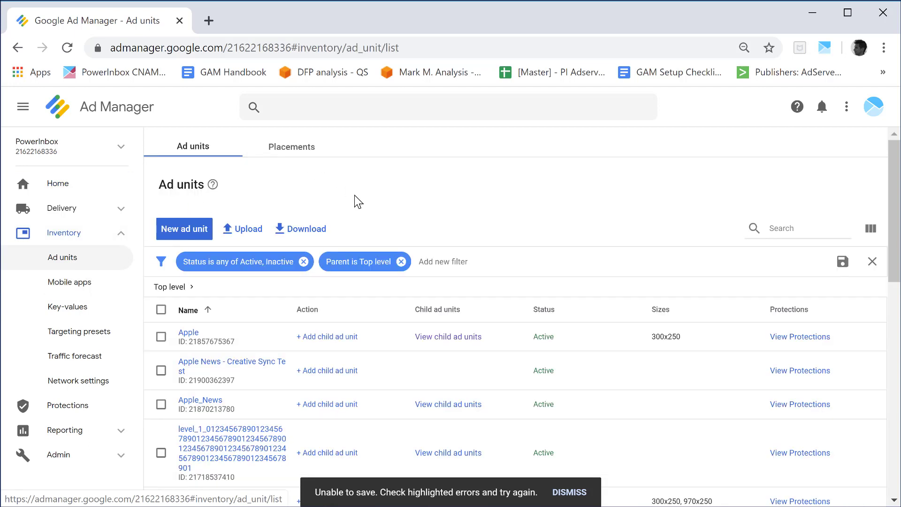
pyautogui.click(189, 229)
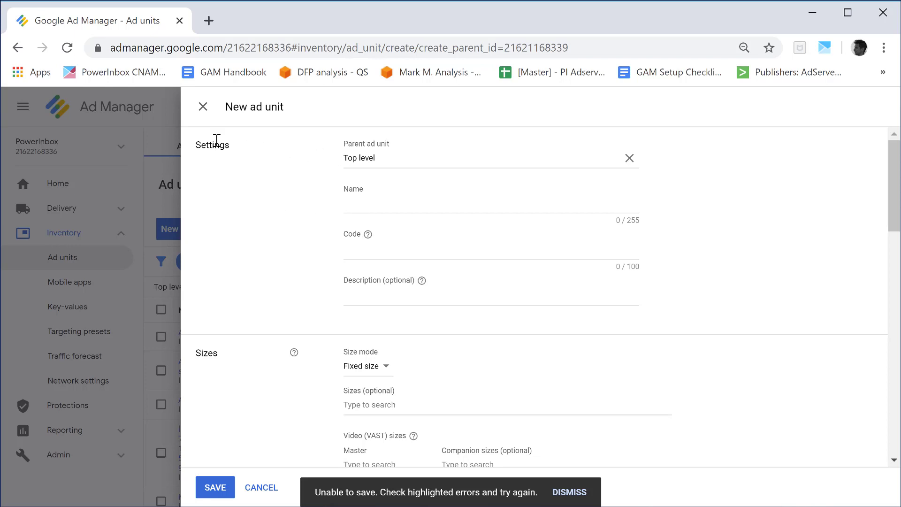
# Name the new ad unit PowerInbox_NLs
pyautogui.click(369, 200)
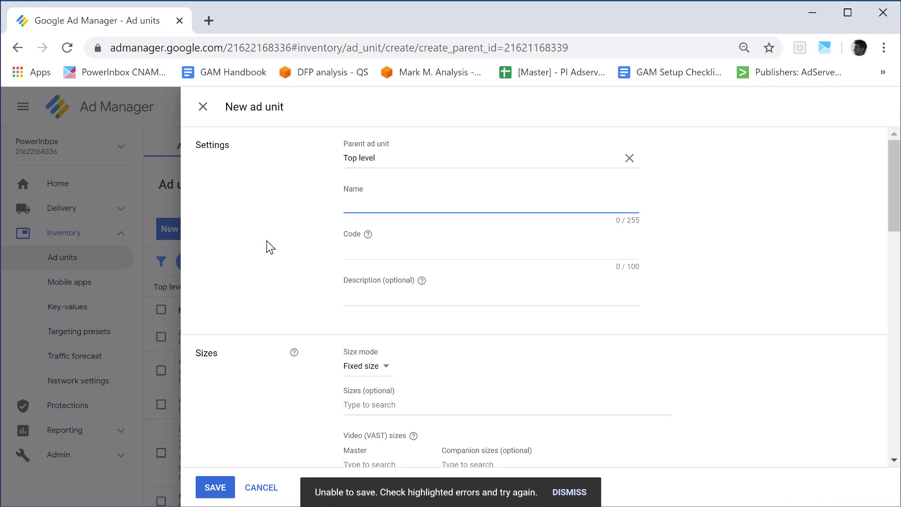
pyautogui.write('PowerInbox_Newsletters')
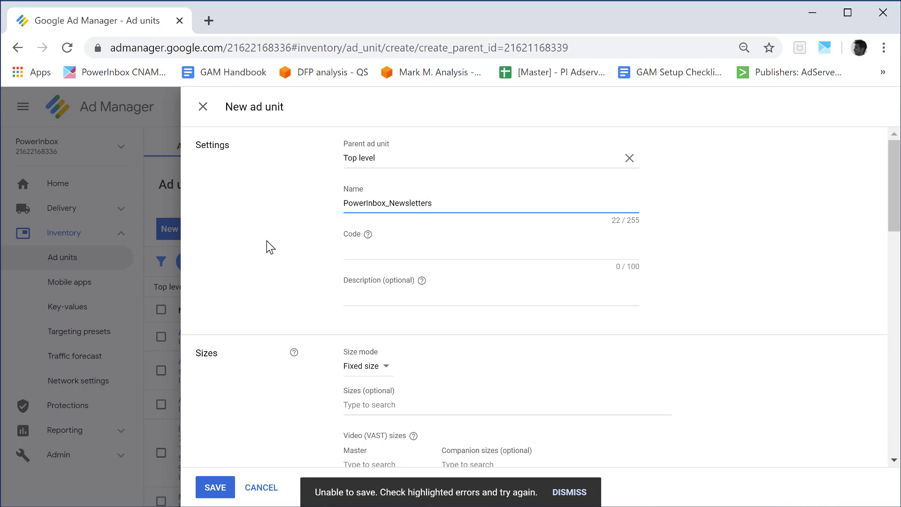
pyautogui.press('BackSpace')
pyautogui.press('BackSpace')
pyautogui.press('BackSpace')
pyautogui.press('BackSpace')
pyautogui.press('BackSpace')
pyautogui.press('BackSpace')
pyautogui.press('BackSpace')
pyautogui.press('BackSpace')
pyautogui.press('BackSpace')
pyautogui.press('BackSpace')
pyautogui.press('BackSpace')
pyautogui.write('Emails')
pyautogui.press('BackSpace')
pyautogui.press('BackSpace')
pyautogui.press('BackSpace')
pyautogui.press('BackSpace')
pyautogui.press('BackSpace')
pyautogui.press('BackSpace')
pyautogui.write('NLs')
# Copy the ad unit's name PowerInbox_NLs into its code
pyautogui.click(362, 249)
pyautogui.moveTo(415, 203); pyautogui.dragTo(285, 207)
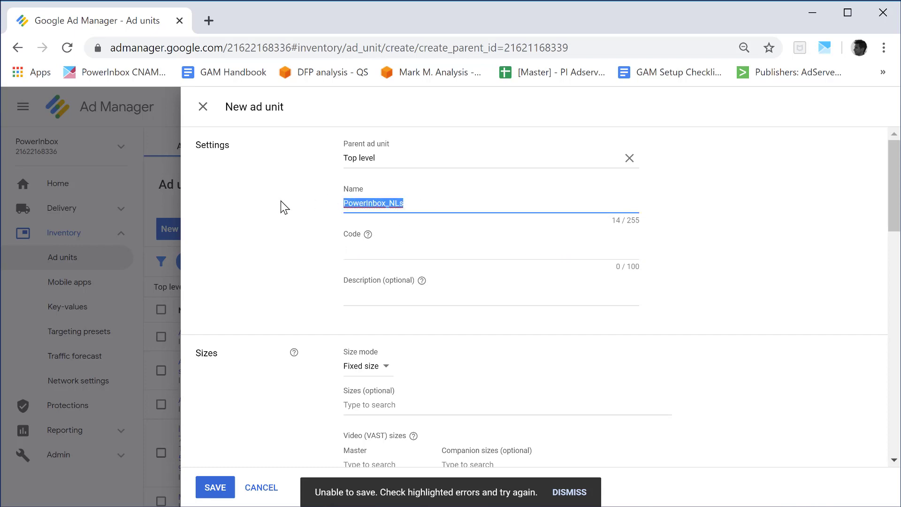
pyautogui.hotkey('ctrl', 'c')
pyautogui.click(366, 256)
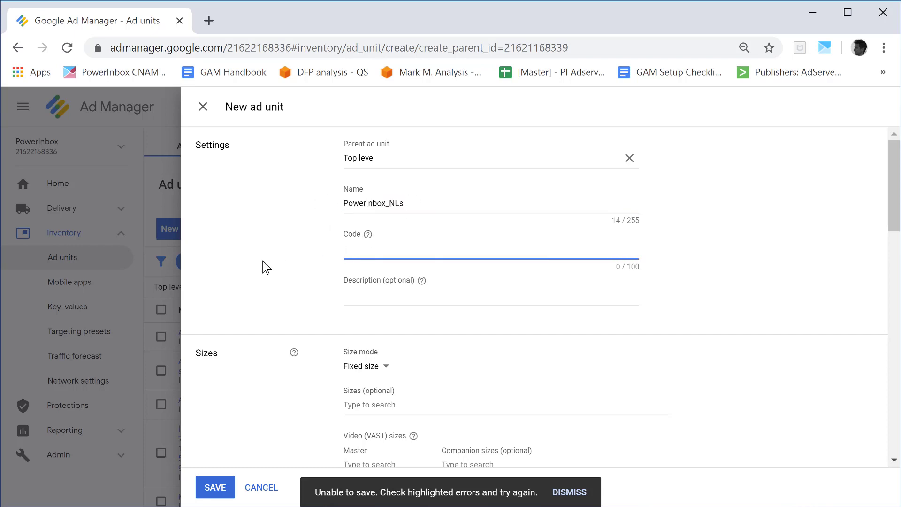
pyautogui.hotkey('ctrl', 'v')
pyautogui.click(281, 288)
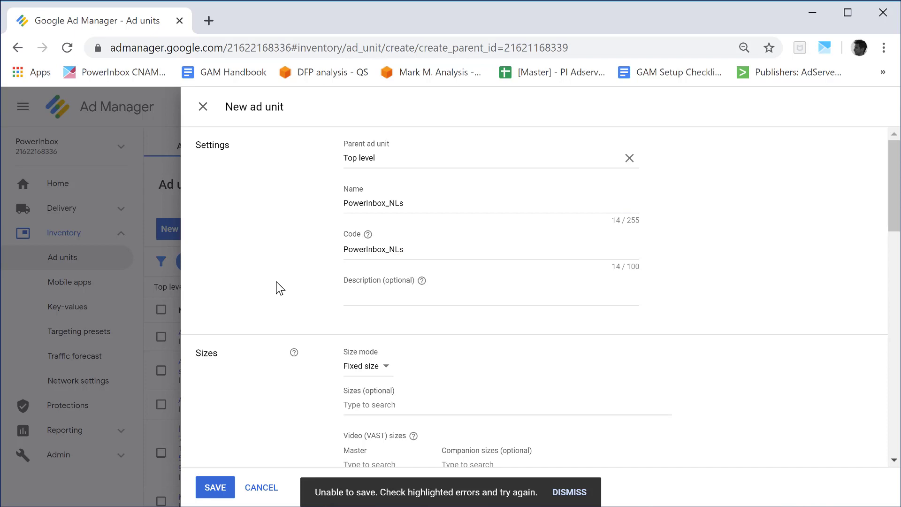
# Add the fixed size 728x90 to the ad unit
pyautogui.scroll(-2, 270, 276)
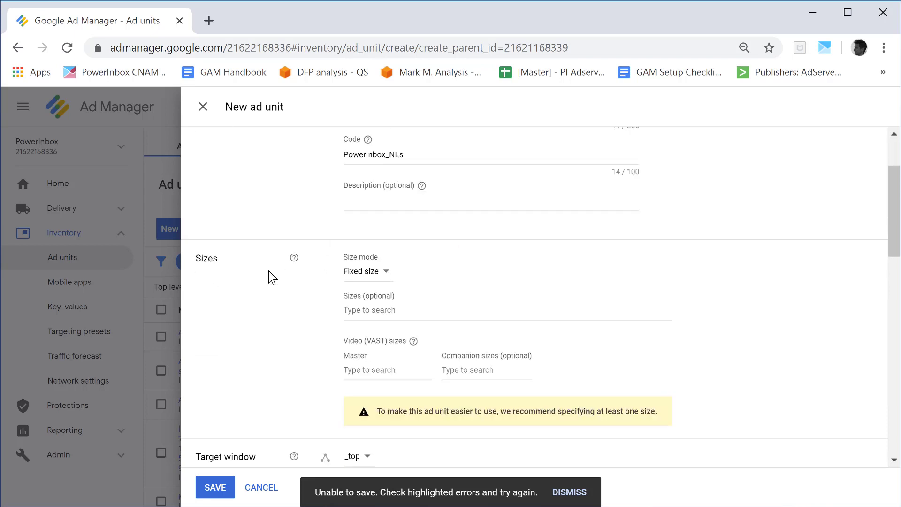
pyautogui.scroll(-1, 271, 277)
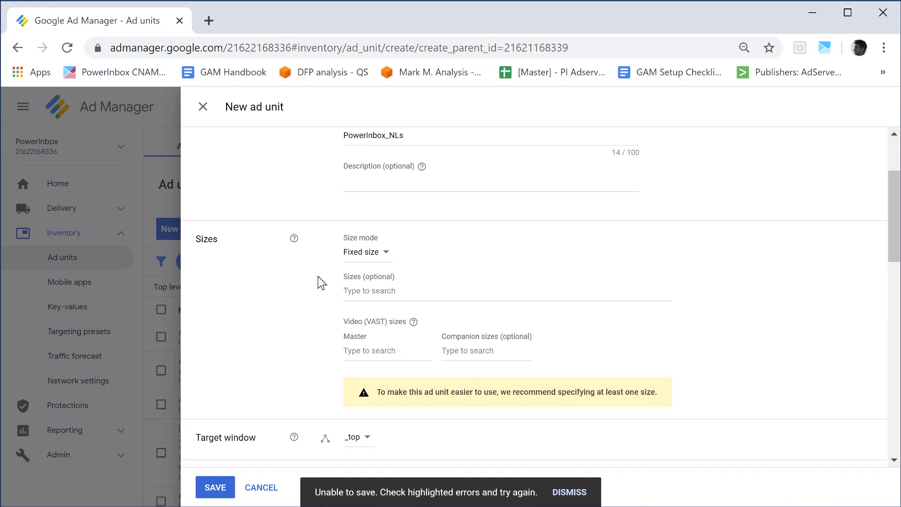
pyautogui.scroll(-1, 318, 276)
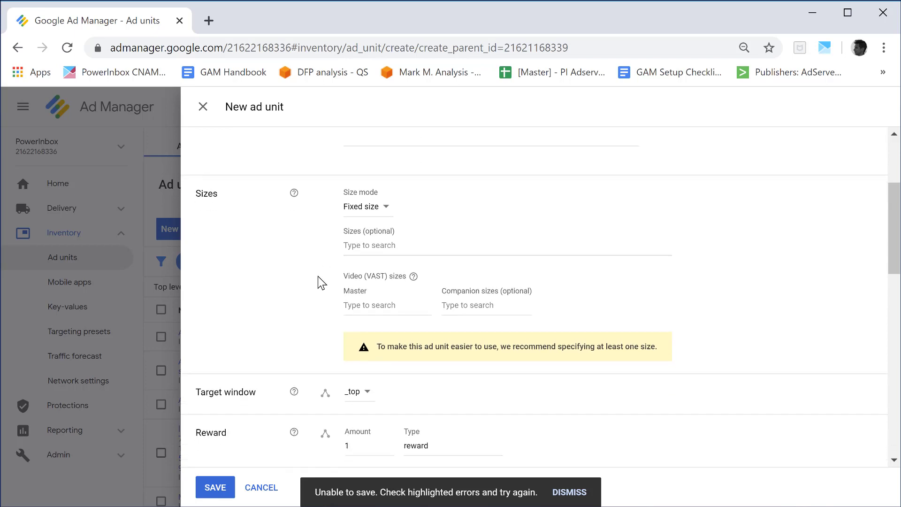
pyautogui.click(380, 234)
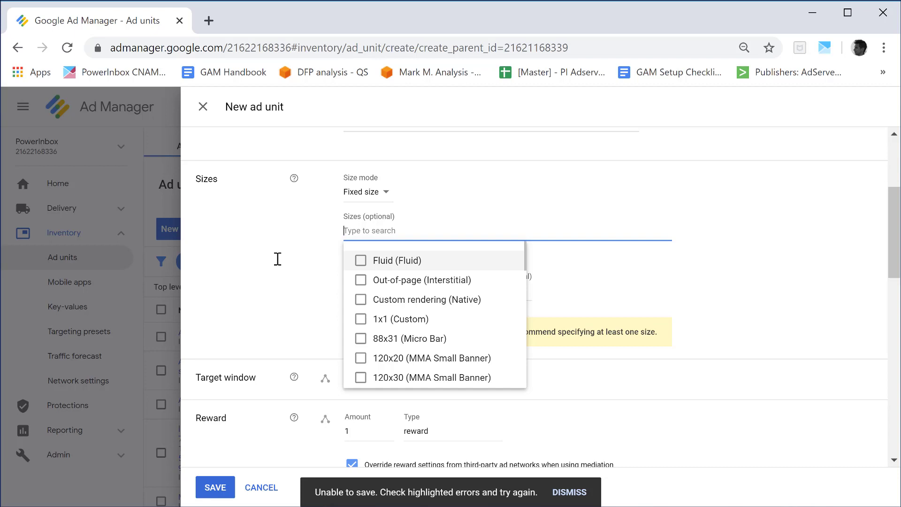
pyautogui.write('728x90')
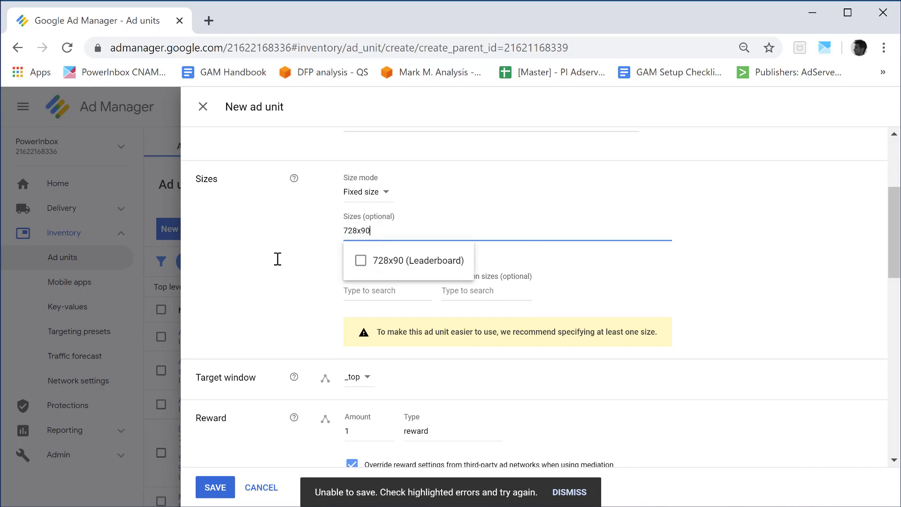
pyautogui.click(361, 261)
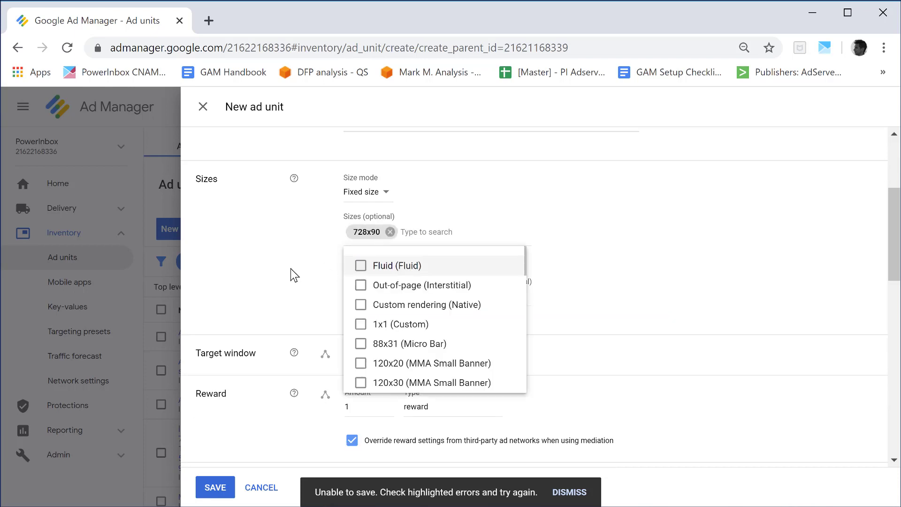
# Add the 300x250 (Medium Rectangle) and 600x150 (Custom) sizes to the ad unit
pyautogui.click(429, 234)
pyautogui.write('3')
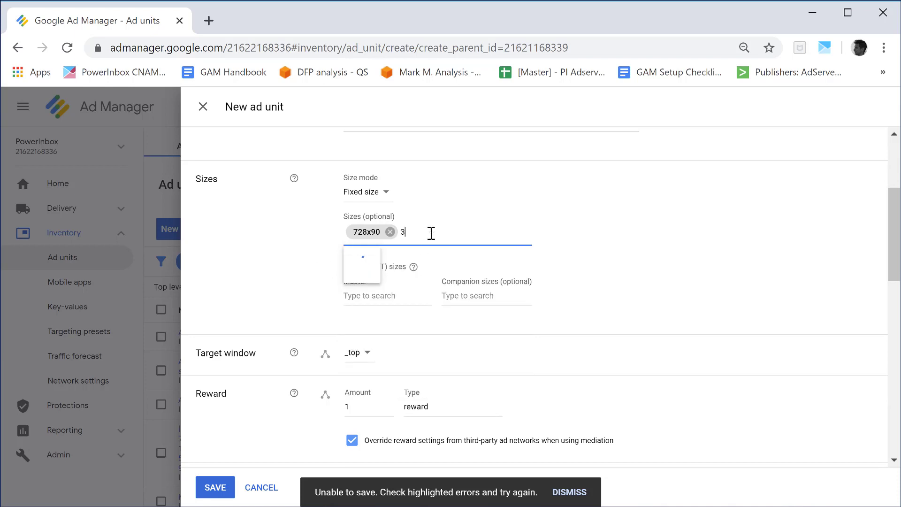
pyautogui.write('00x250')
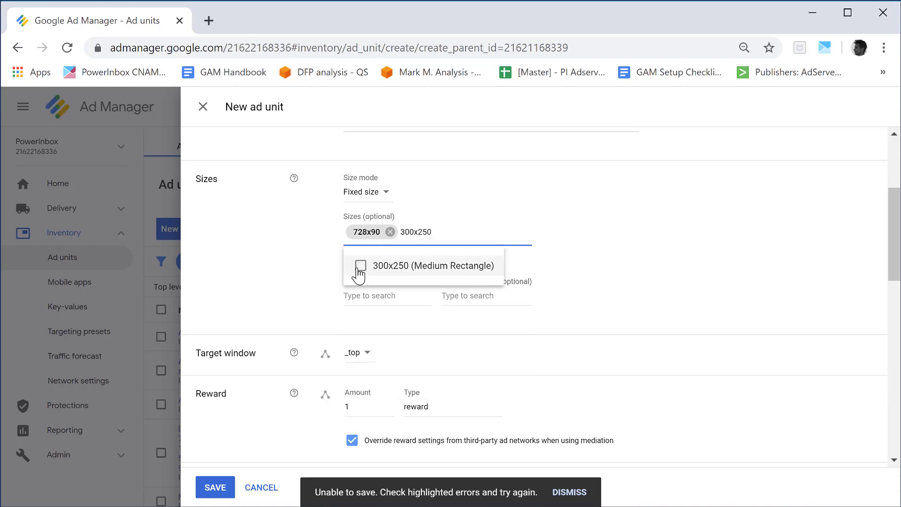
pyautogui.click(359, 264)
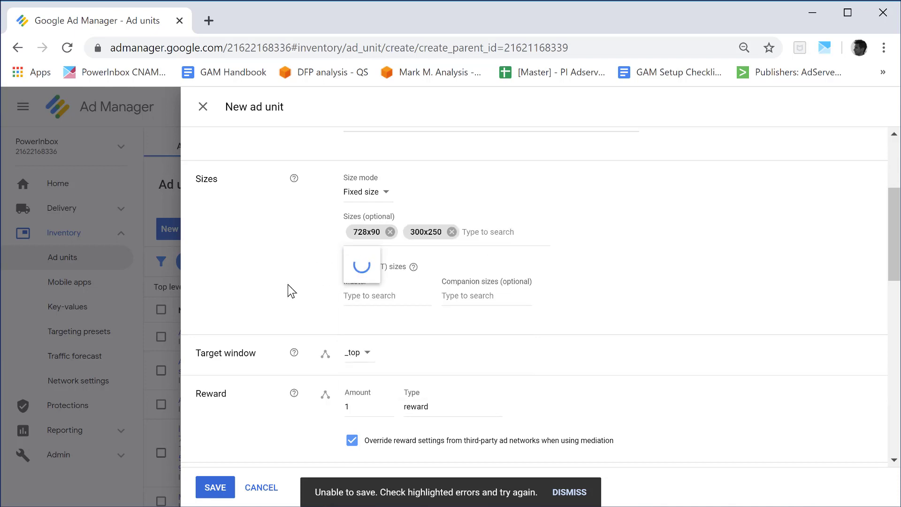
pyautogui.click(487, 241)
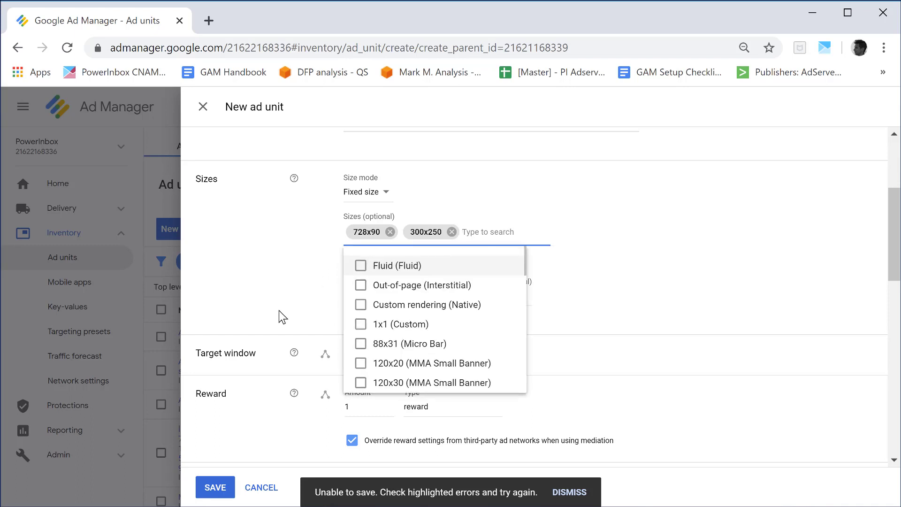
pyautogui.write('600x150')
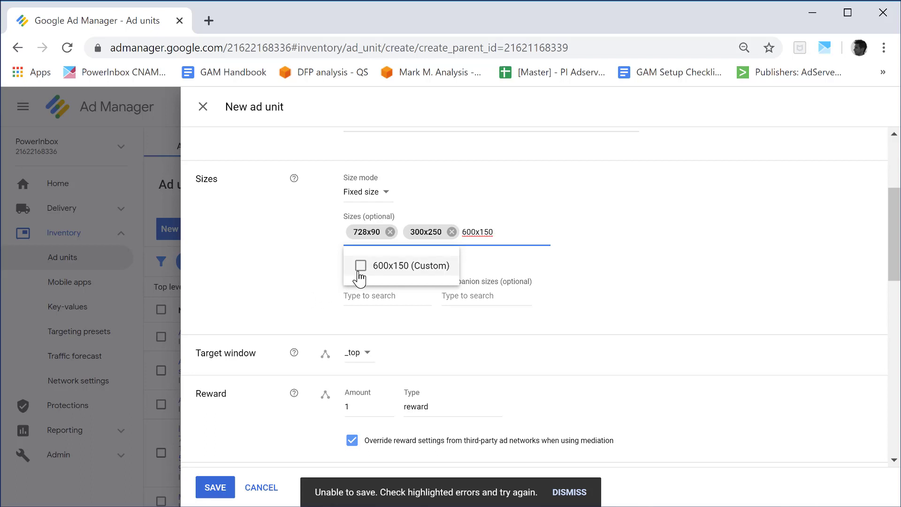
pyautogui.click(360, 273)
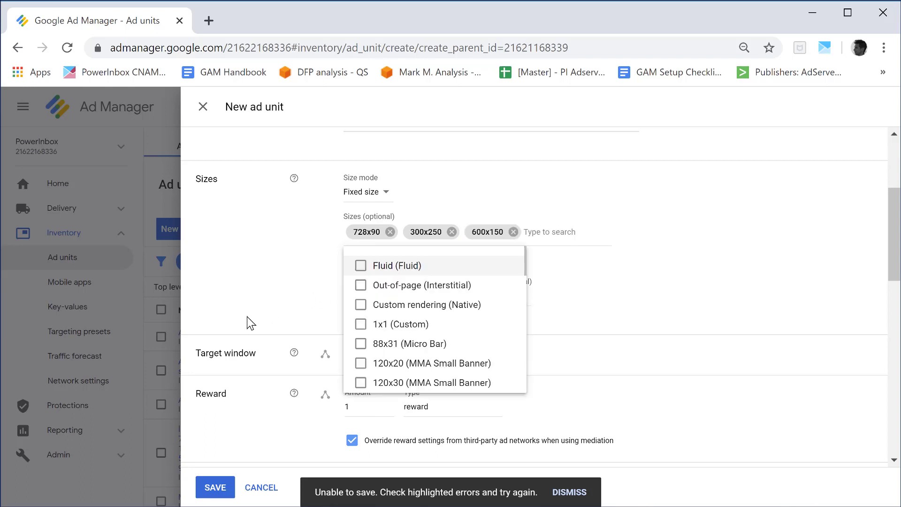
pyautogui.click(247, 317)
# Turn off maximizing revenue of unsold inventory with AdSense, then save the ad unit and return to the ad unit list
pyautogui.scroll(-2, 247, 316)
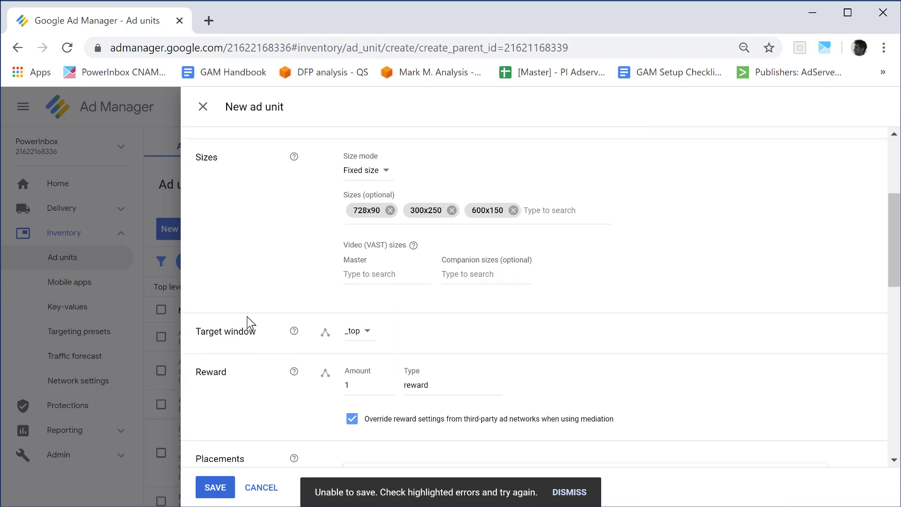
pyautogui.scroll(-3, 276, 350)
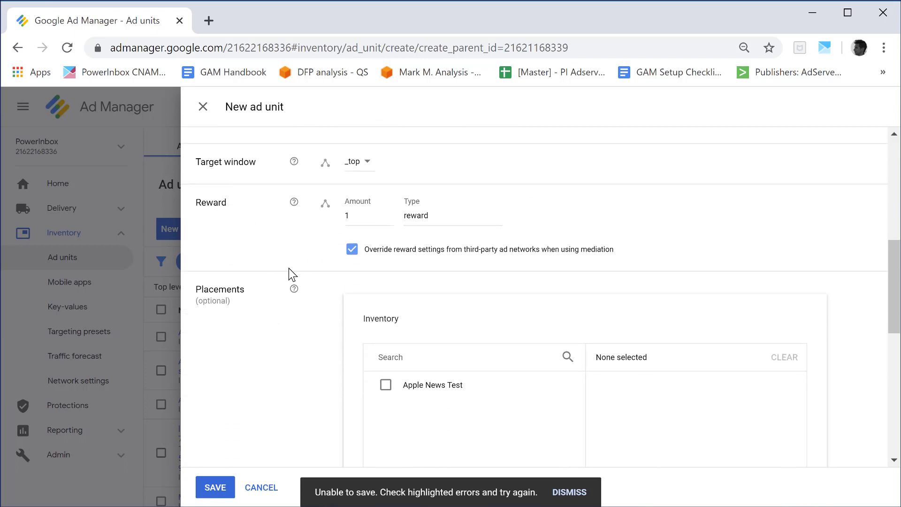
pyautogui.scroll(-10, 276, 376)
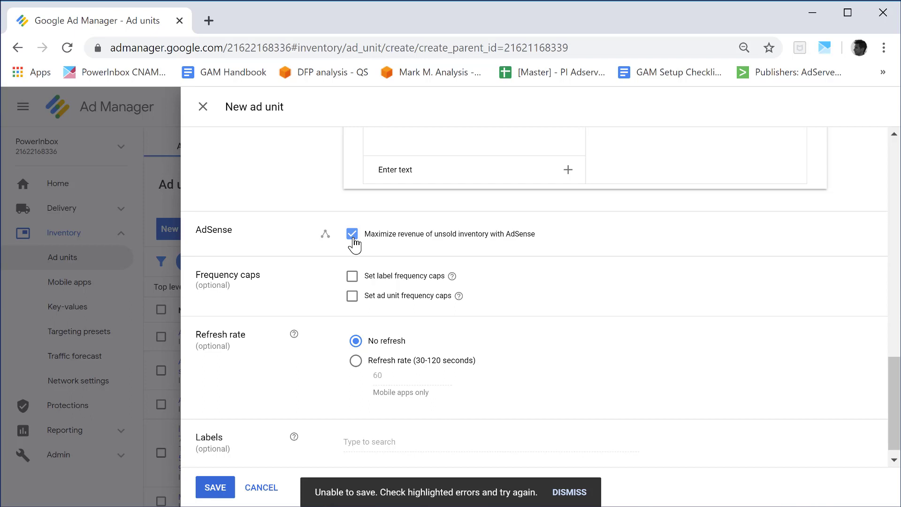
pyautogui.click(352, 234)
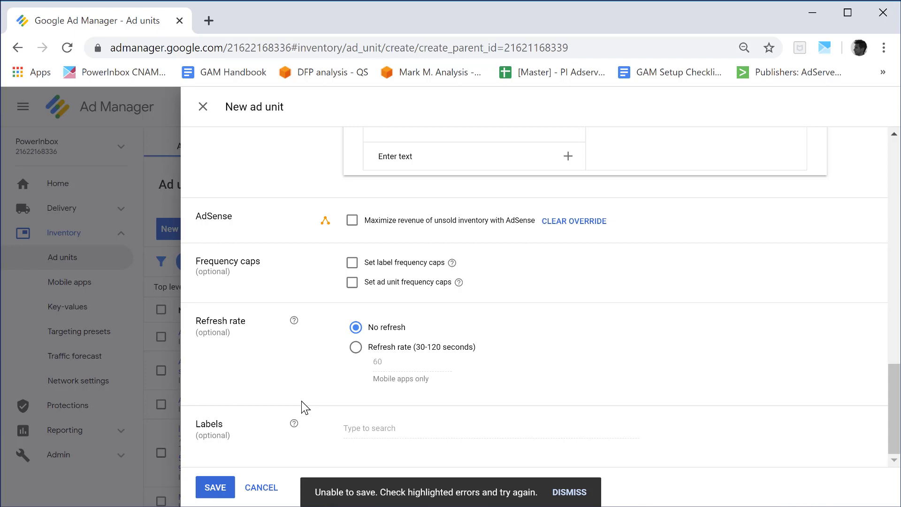
pyautogui.click(216, 488)
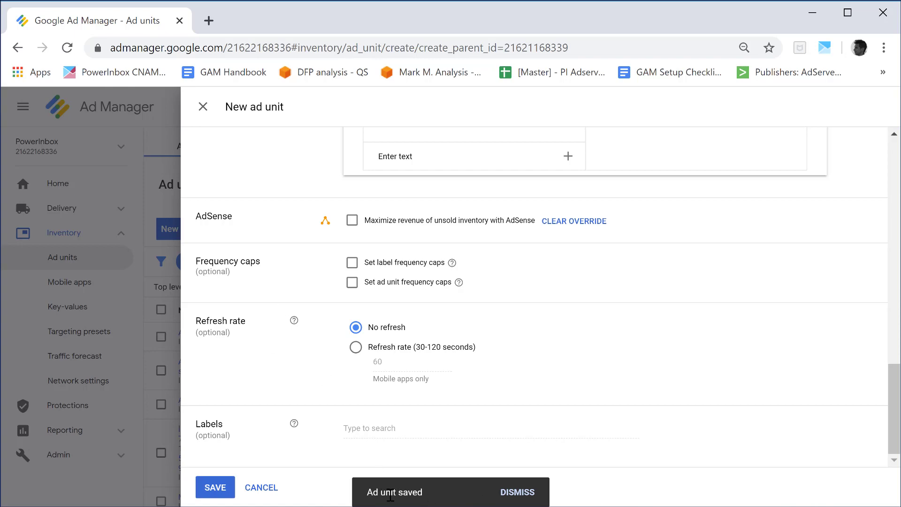
pyautogui.click(205, 109)
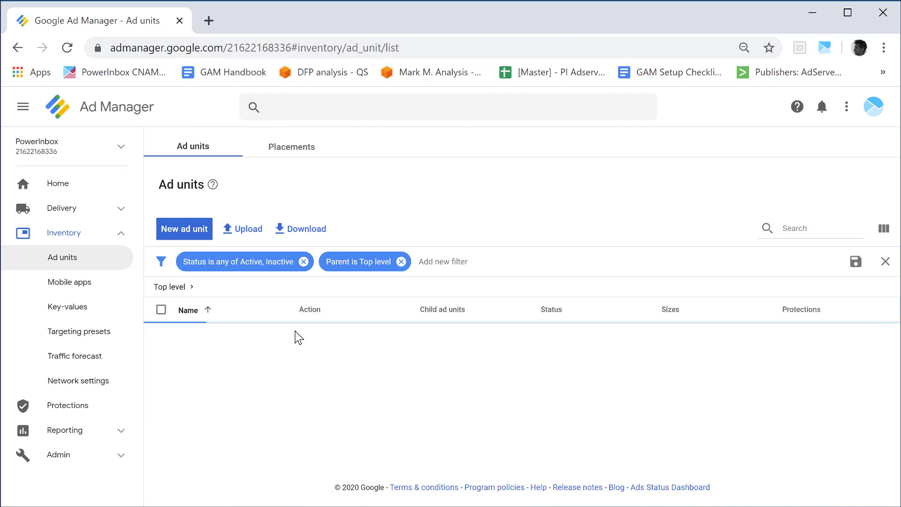
# Search the ad units for powerinbox_nls and start adding a child ad unit under PowerInbox_NLs
pyautogui.click(798, 238)
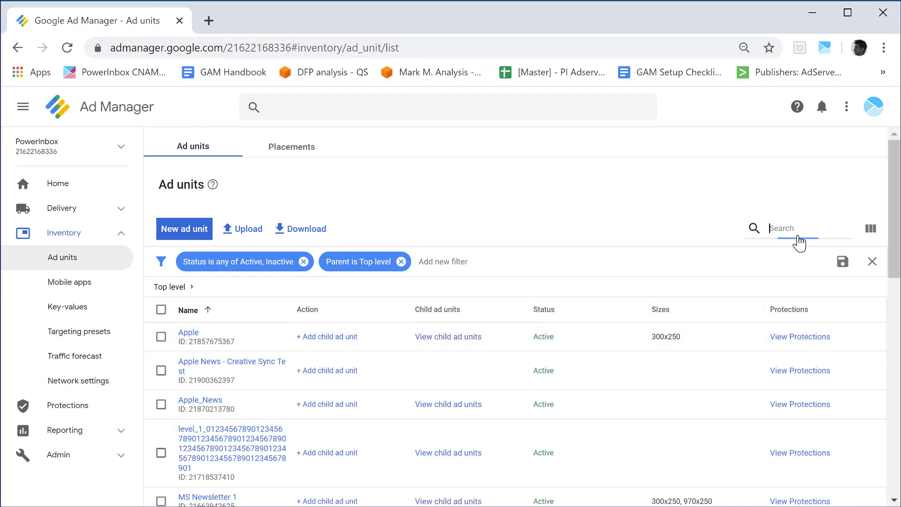
pyautogui.write('powerinbo')
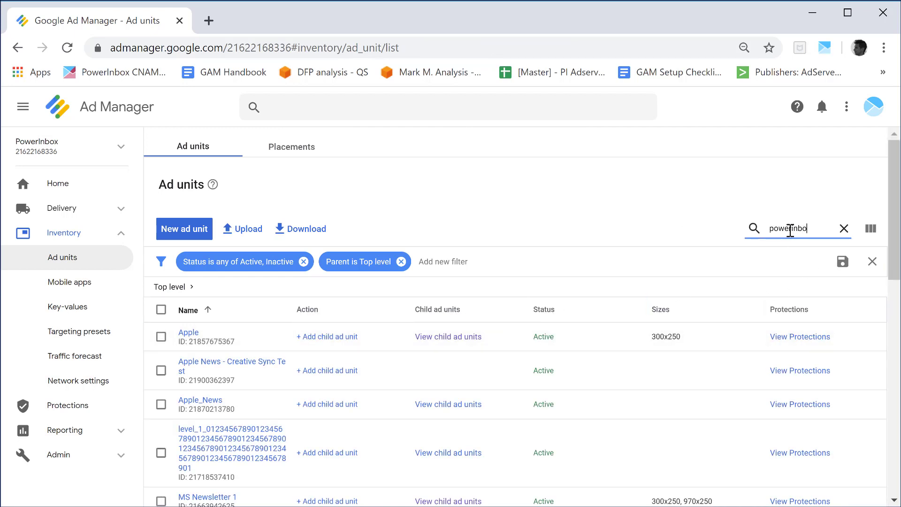
pyautogui.write('x_nls')
pyautogui.press('Return')
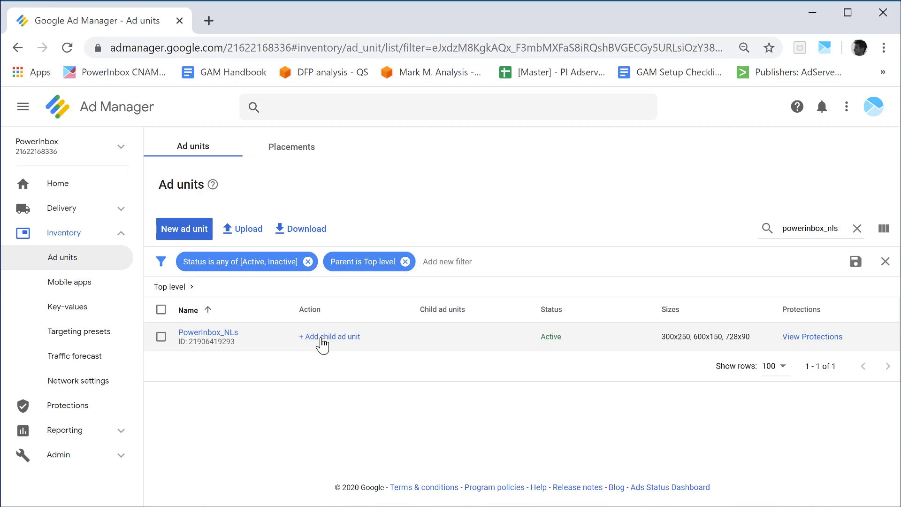
pyautogui.click(322, 344)
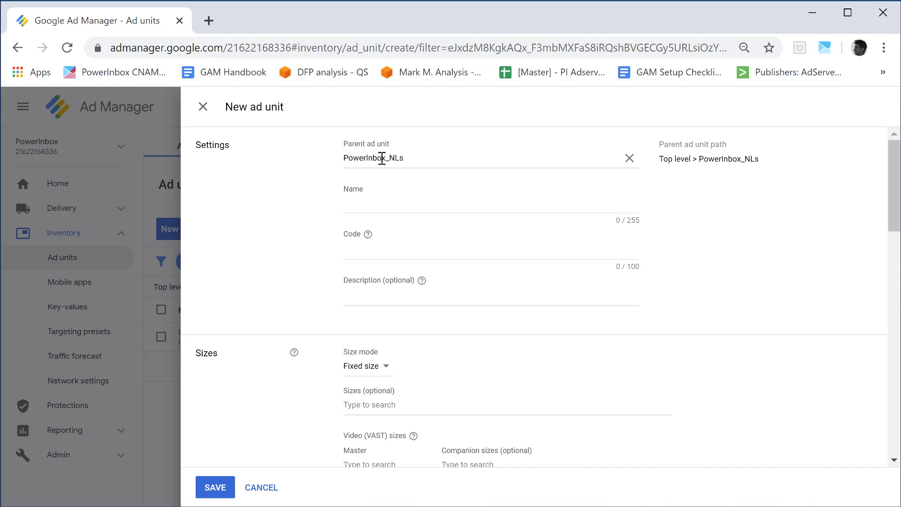
# Enter Daily Newsletter as the child ad unit's name and copy it into the code
pyautogui.click(381, 205)
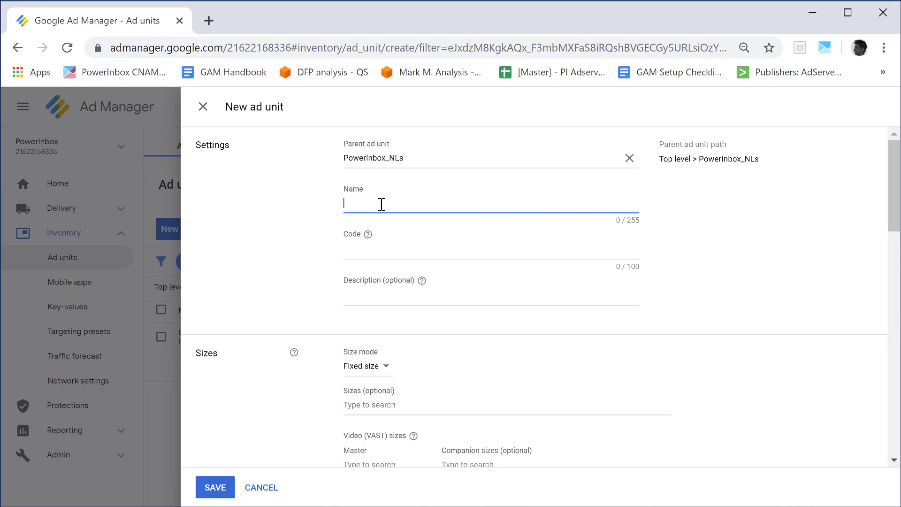
pyautogui.write('Daily Newsletter')
pyautogui.hotkey('ctrl', 'a')
pyautogui.hotkey('ctrl', 'c')
pyautogui.click(396, 252)
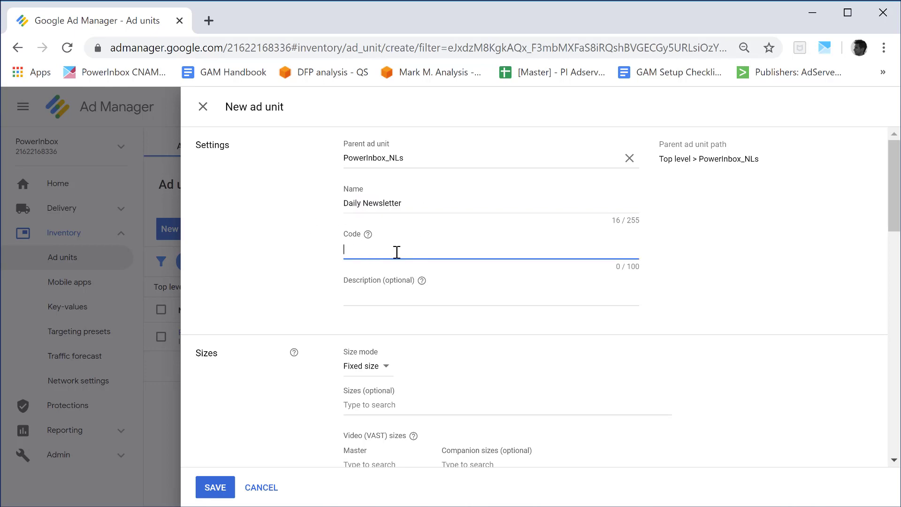
pyautogui.hotkey('ctrl', 'v')
# Replace the space with an underscore in both the code and the name so they read Daily_Newsletter
pyautogui.click(364, 249)
pyautogui.press('BackSpace')
pyautogui.write('_')
pyautogui.click(365, 202)
pyautogui.press('BackSpace')
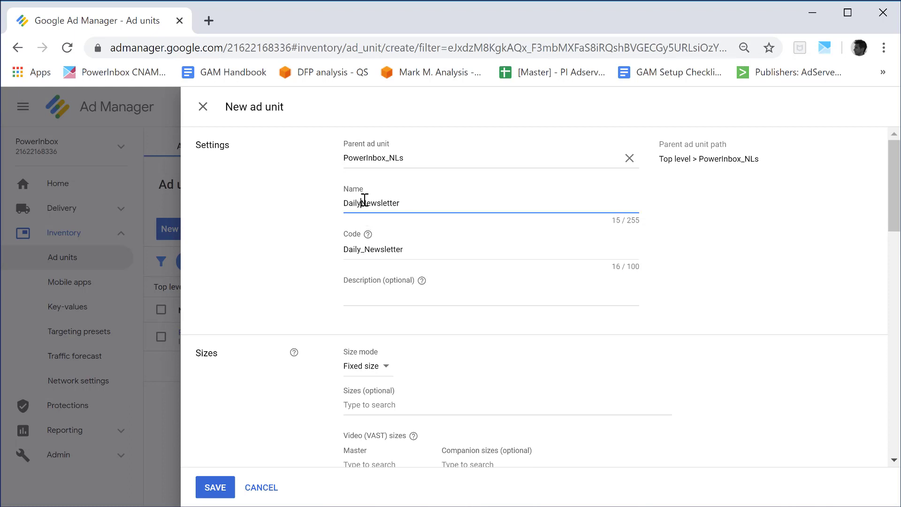
pyautogui.write('_')
pyautogui.click(315, 255)
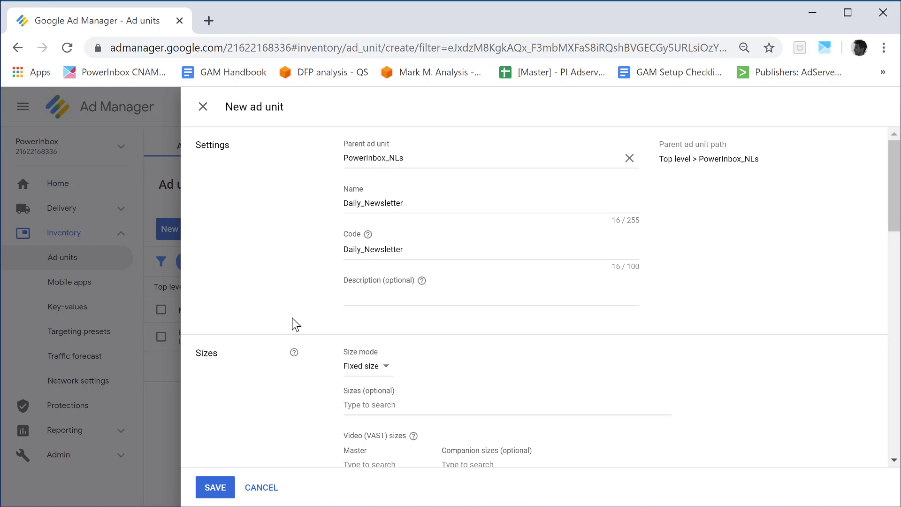
pyautogui.scroll(-2, 295, 324)
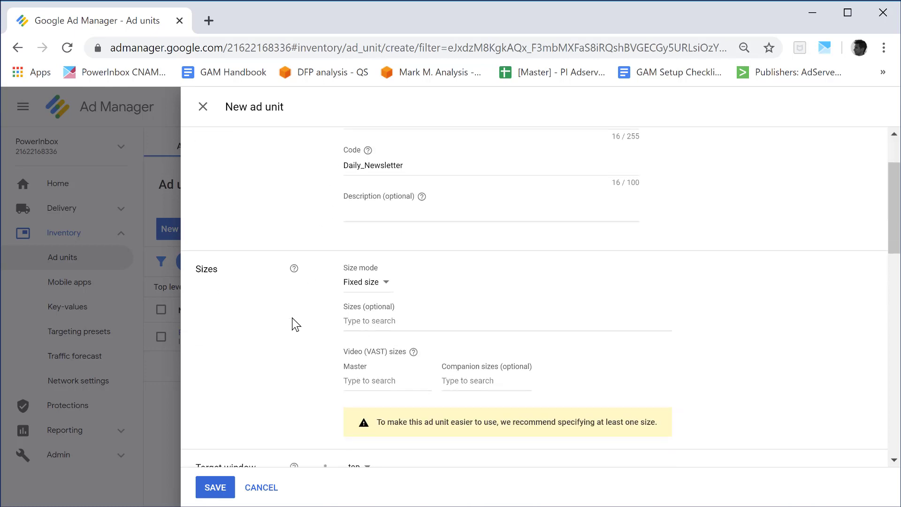
# Add 300x250 (Medium Rectangle) as the fixed size of the Daily_Newsletter child ad unit
pyautogui.scroll(-1, 295, 324)
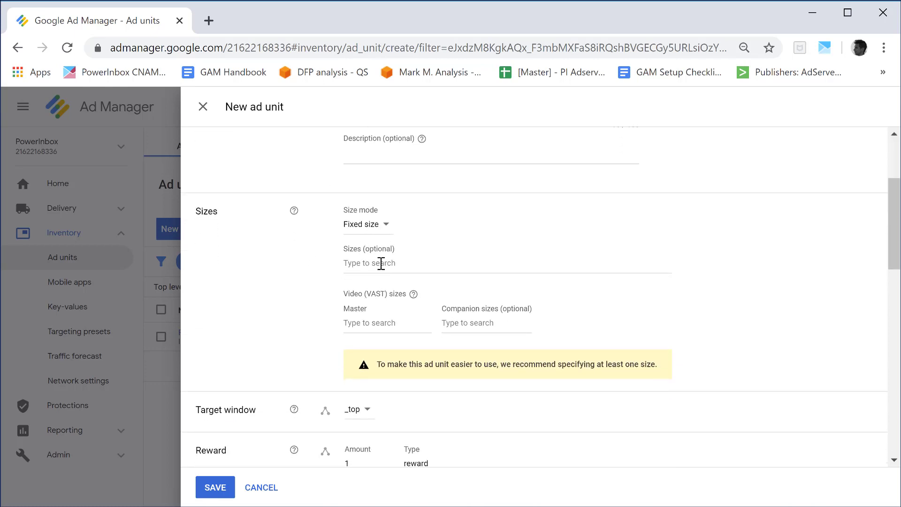
pyautogui.click(380, 263)
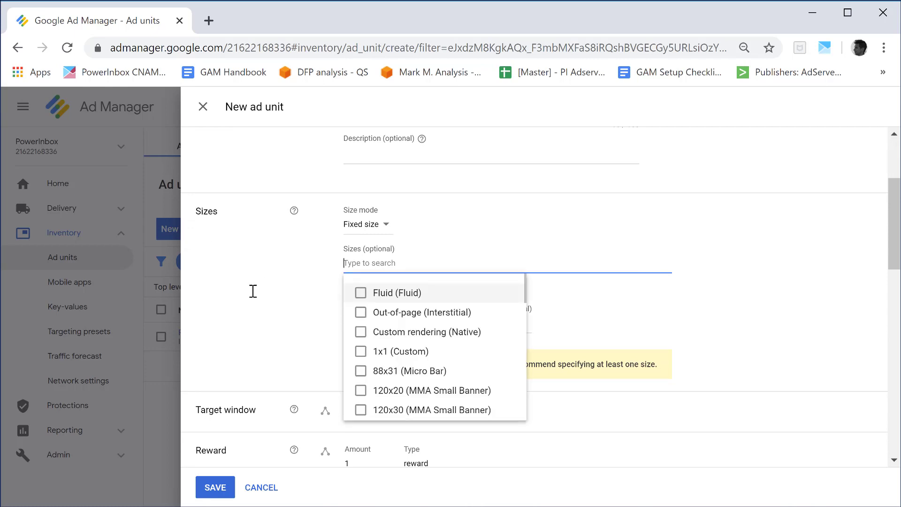
pyautogui.write('300x250')
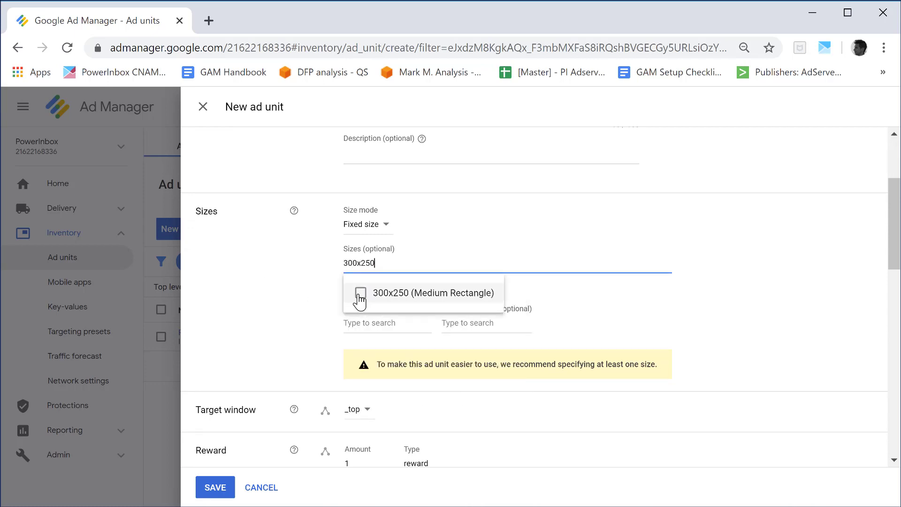
pyautogui.click(360, 293)
pyautogui.click(262, 332)
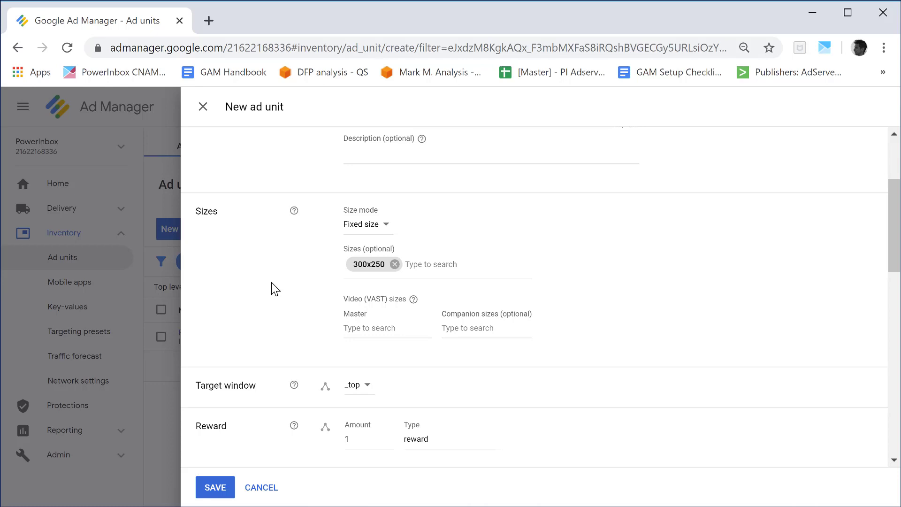
# Review the remaining child ad unit settings without changing them, save the ad unit and return to the ad unit list
pyautogui.scroll(-10, 271, 282)
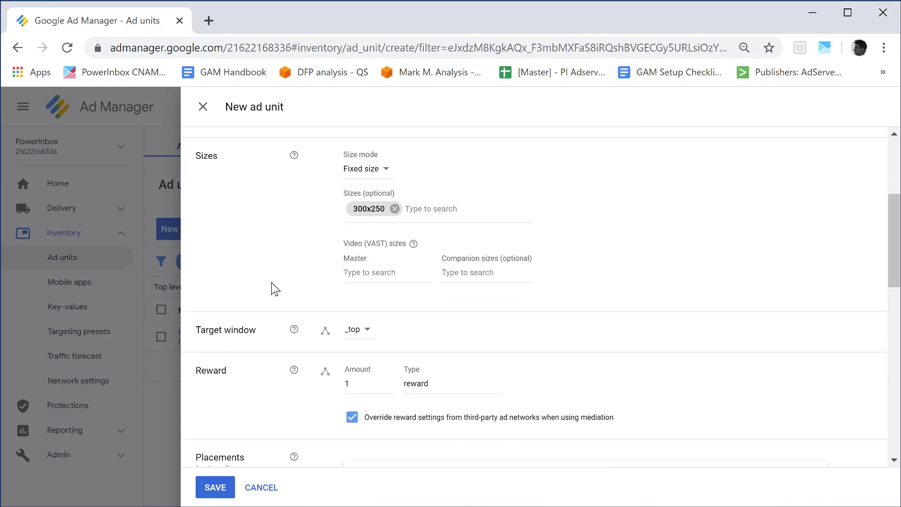
pyautogui.scroll(-4, 271, 282)
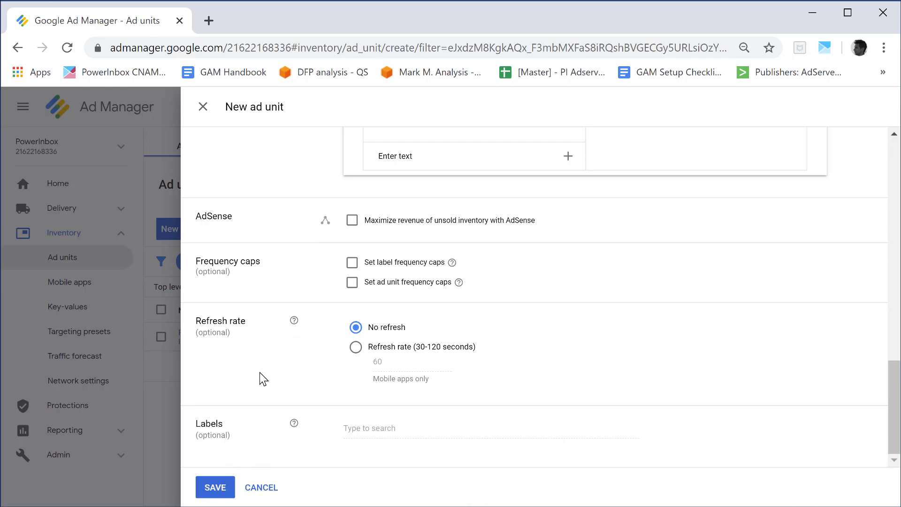
pyautogui.scroll(8, 260, 358)
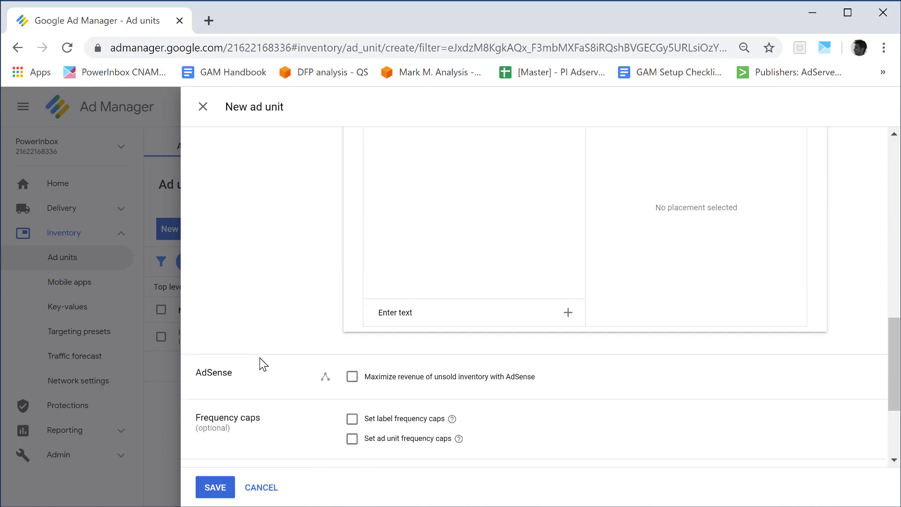
pyautogui.scroll(4, 260, 358)
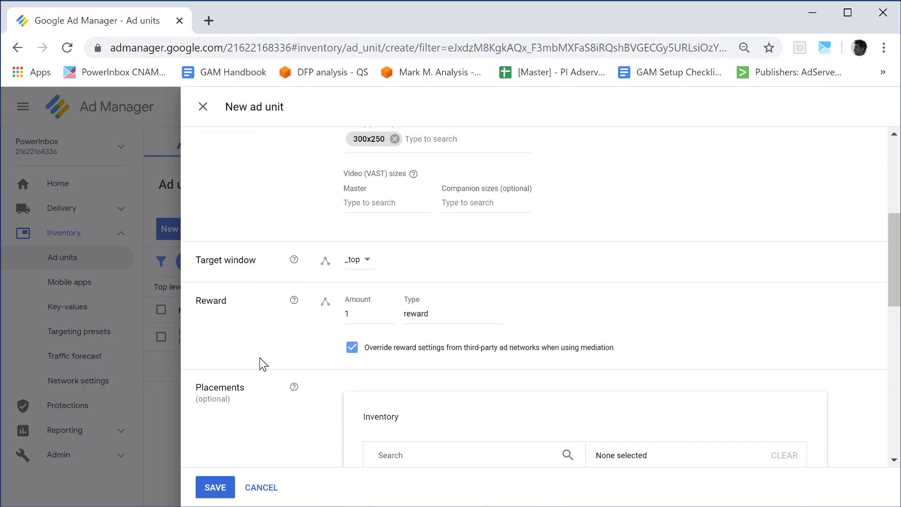
pyautogui.scroll(-8, 236, 262)
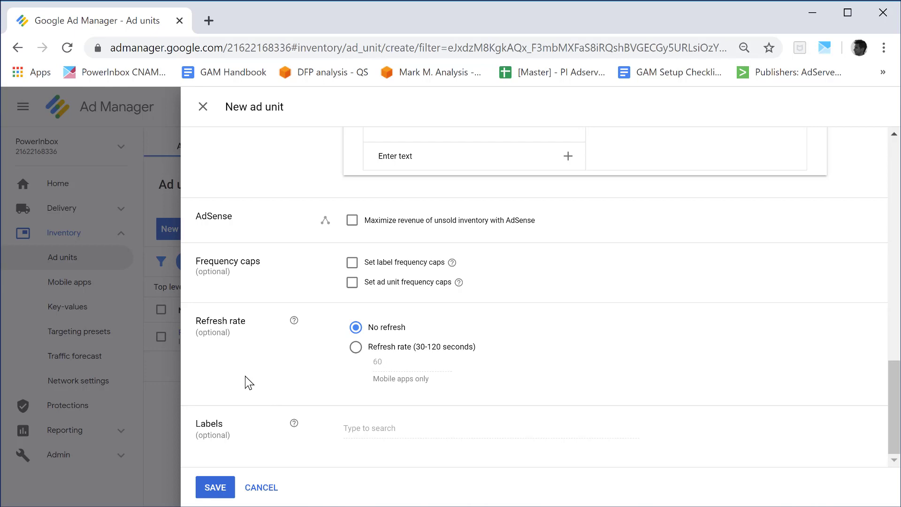
pyautogui.click(218, 487)
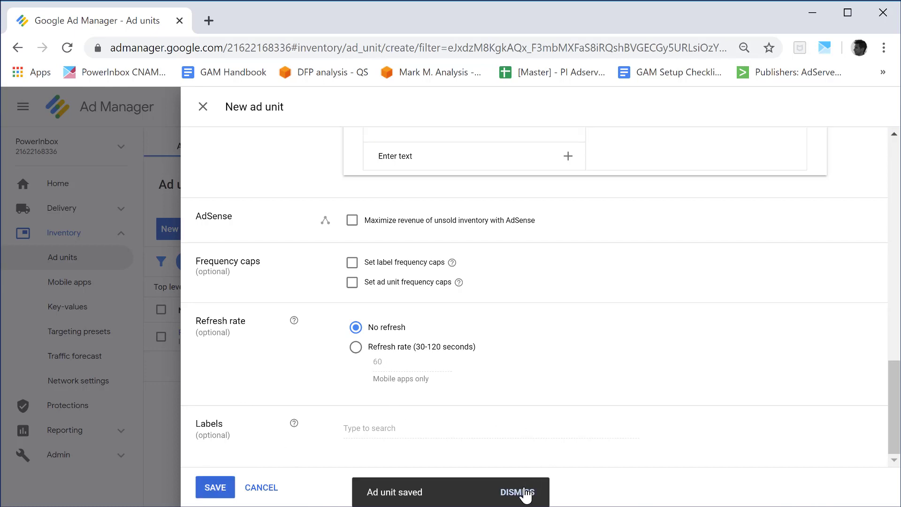
pyautogui.click(203, 107)
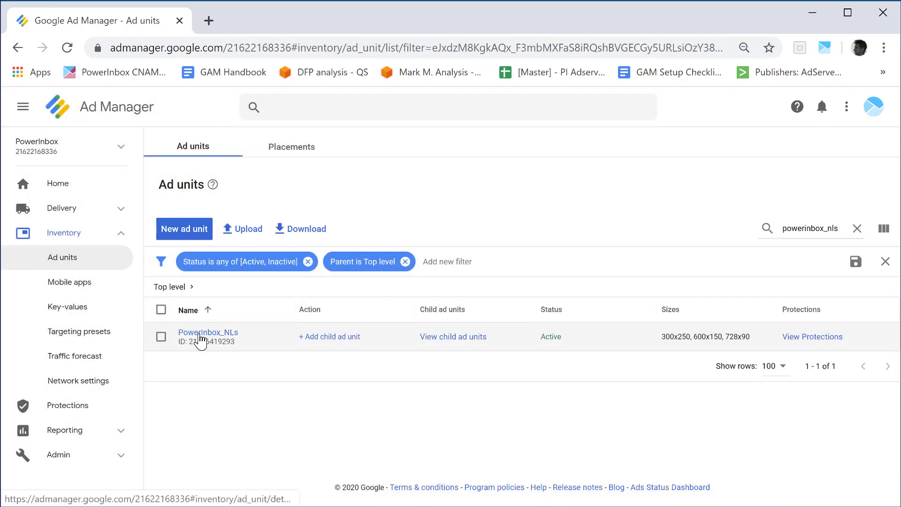
# View the child ad units of PowerInbox_NLs and open the tag generator for Daily_Newsletter
pyautogui.click(439, 340)
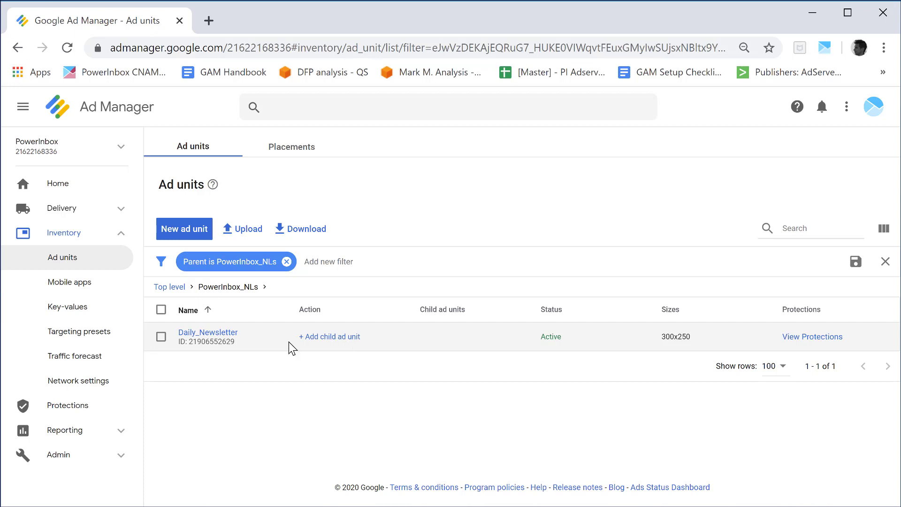
pyautogui.click(216, 341)
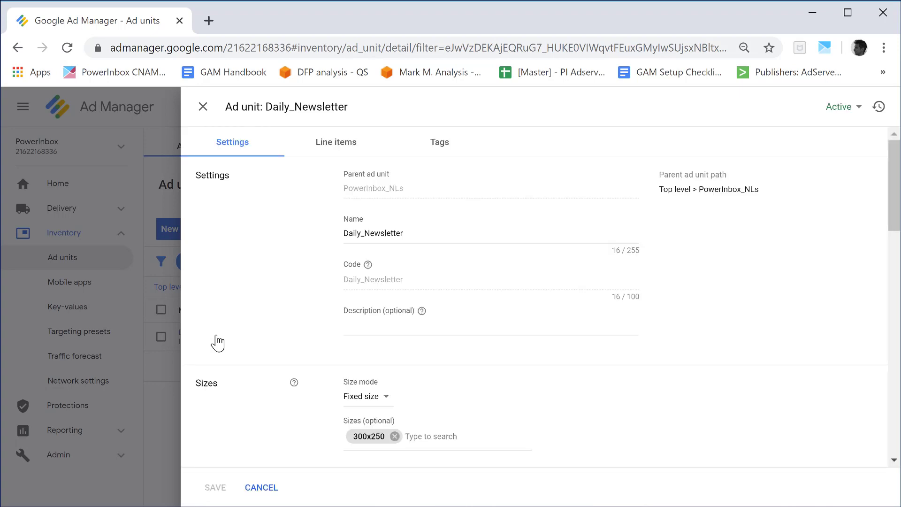
pyautogui.click(444, 145)
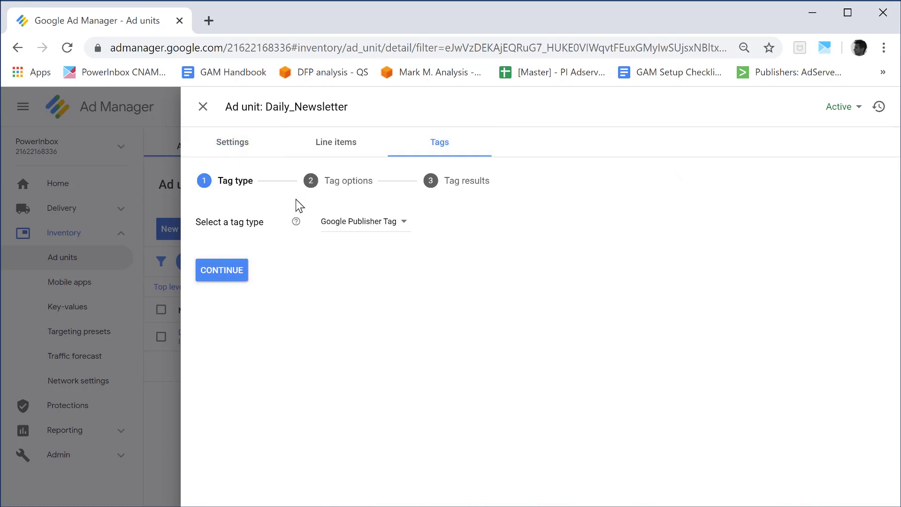
# Choose Mobile Application Tag as the tag type and continue to the tag results
pyautogui.click(405, 223)
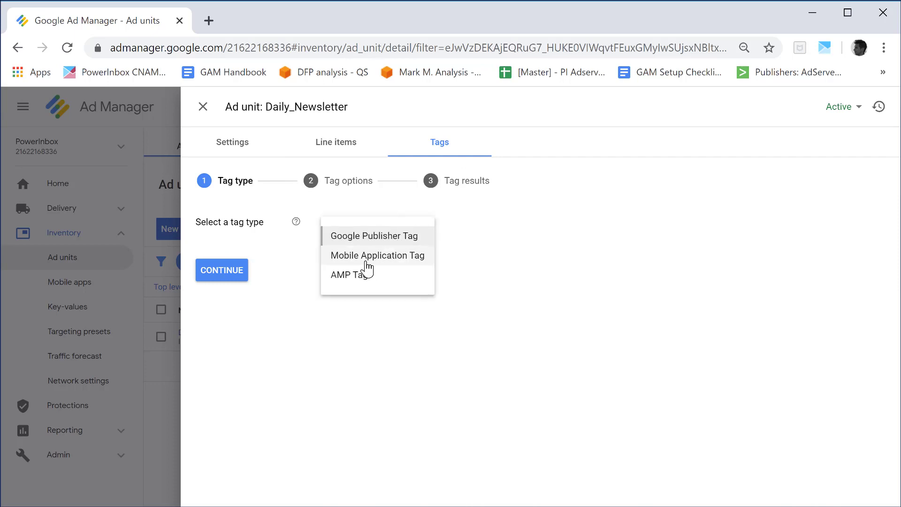
pyautogui.click(397, 263)
pyautogui.click(229, 279)
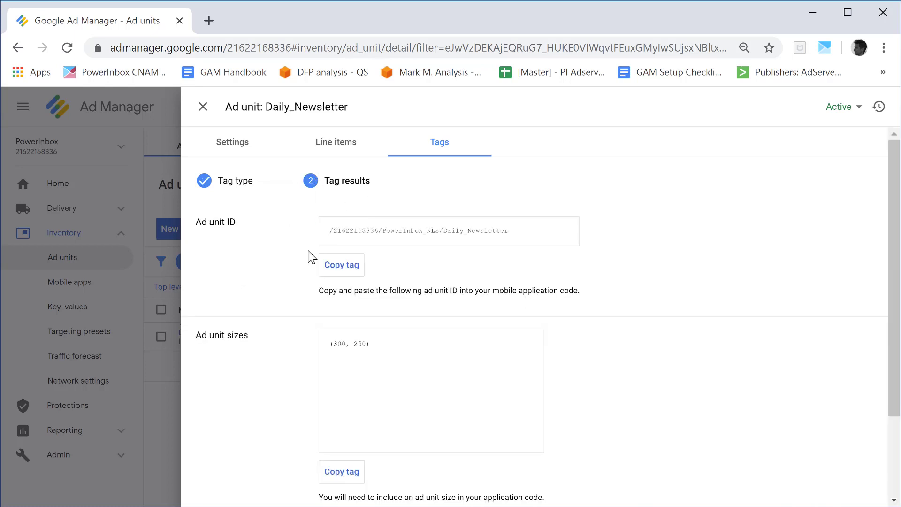
# Copy the ad unit ID tag of Daily_Newsletter to the clipboard and close the ad unit
pyautogui.click(338, 274)
pyautogui.click(340, 265)
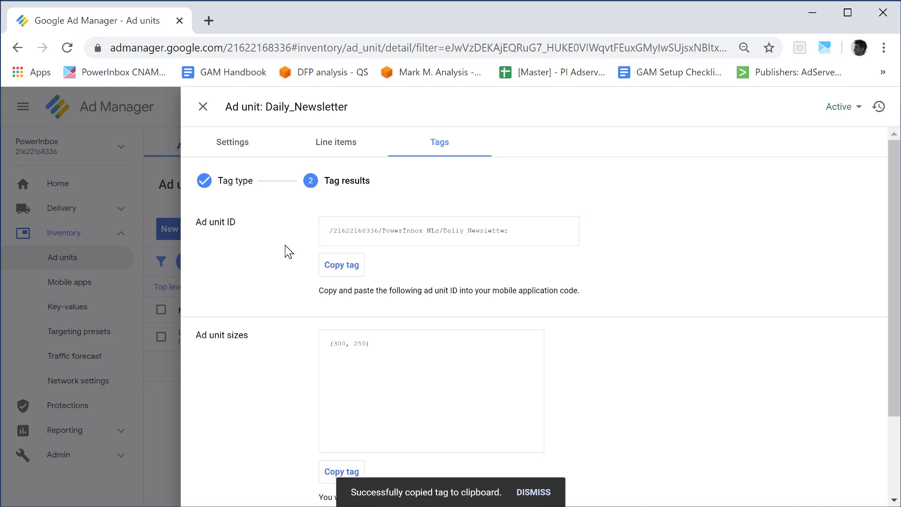
pyautogui.click(203, 107)
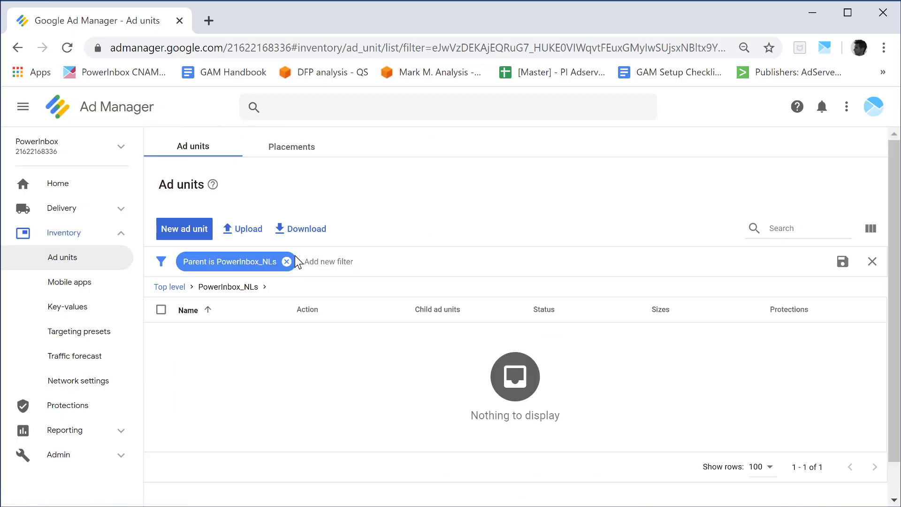